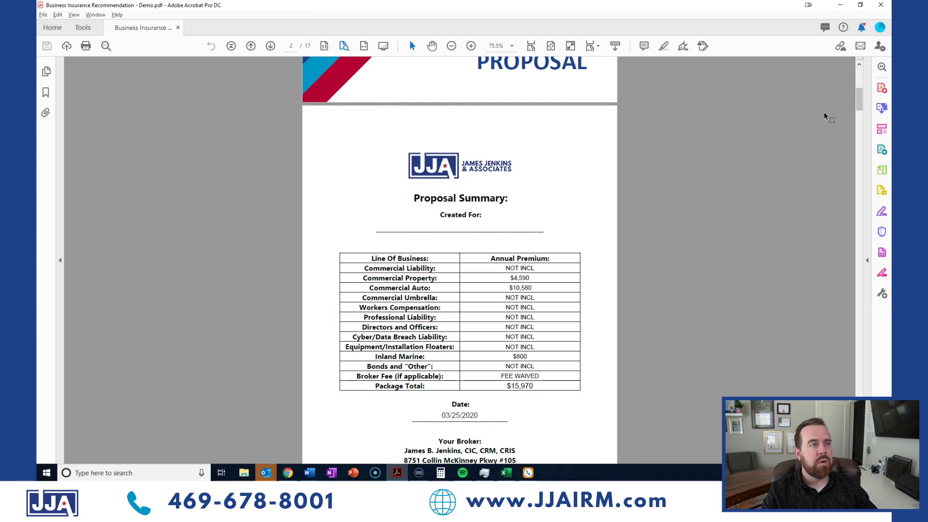
Scroll from the cover through pages 2 and 3 to page 4's Authorization To Bind signature fields.
{"action": "scroll", "coordinate": [837, 77], "scroll_direction": "up", "scroll_amount": 1}
{"action": "scroll", "coordinate": [853, 90], "scroll_direction": "up", "scroll_amount": 5}
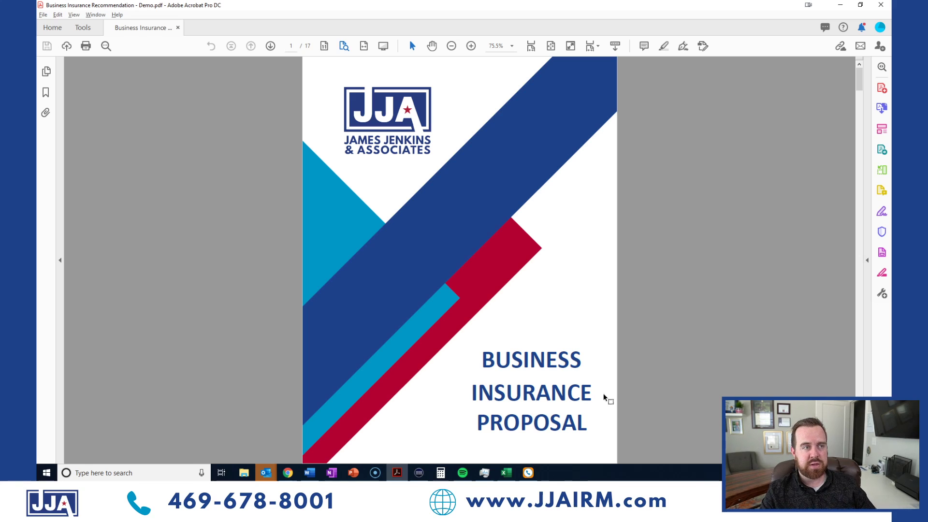
{"action": "scroll", "coordinate": [606, 392], "scroll_direction": "down", "scroll_amount": 7}
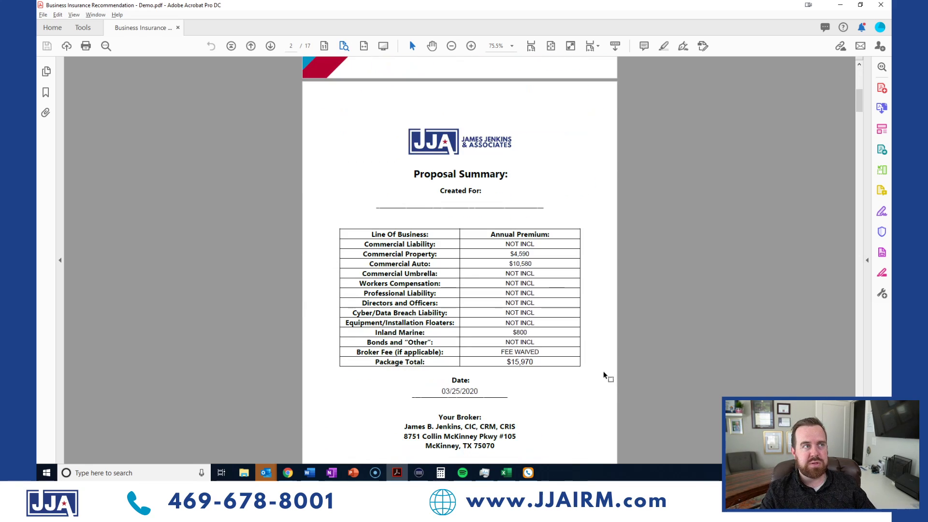
{"action": "scroll", "coordinate": [524, 290], "scroll_direction": "down", "scroll_amount": 1}
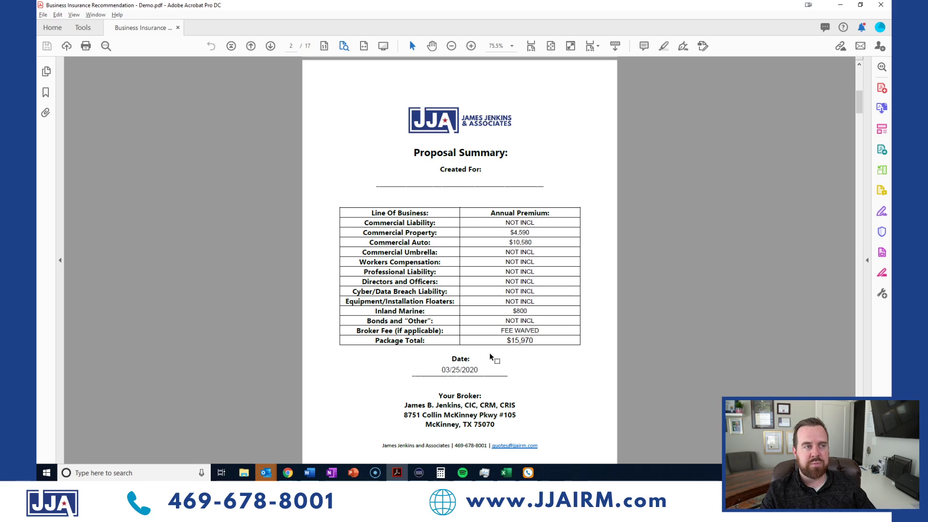
{"action": "scroll", "coordinate": [491, 358], "scroll_direction": "down", "scroll_amount": 15}
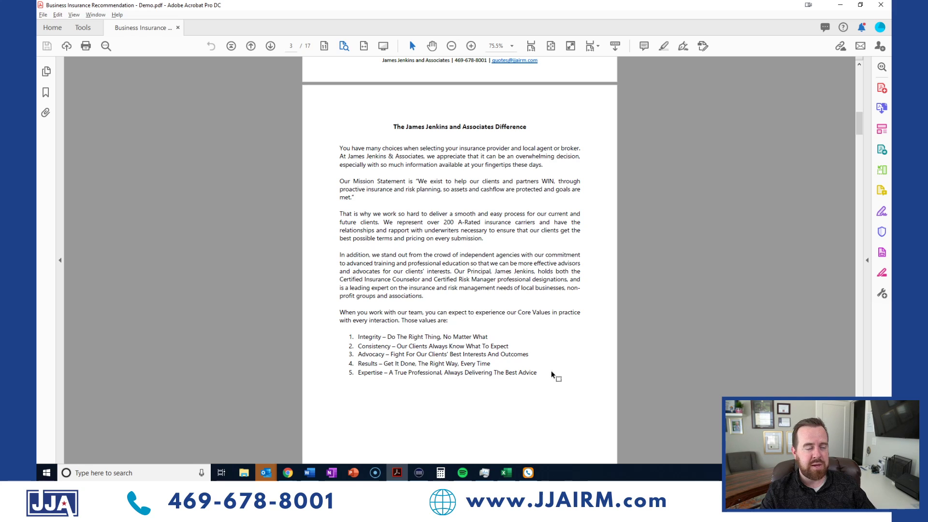
{"action": "scroll", "coordinate": [552, 376], "scroll_direction": "down", "scroll_amount": 2}
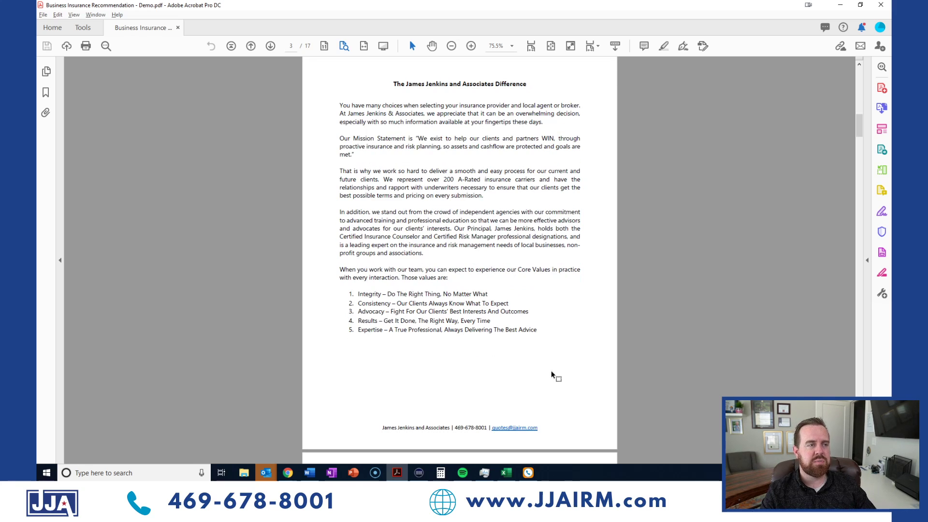
{"action": "scroll", "coordinate": [553, 376], "scroll_direction": "down", "scroll_amount": 8}
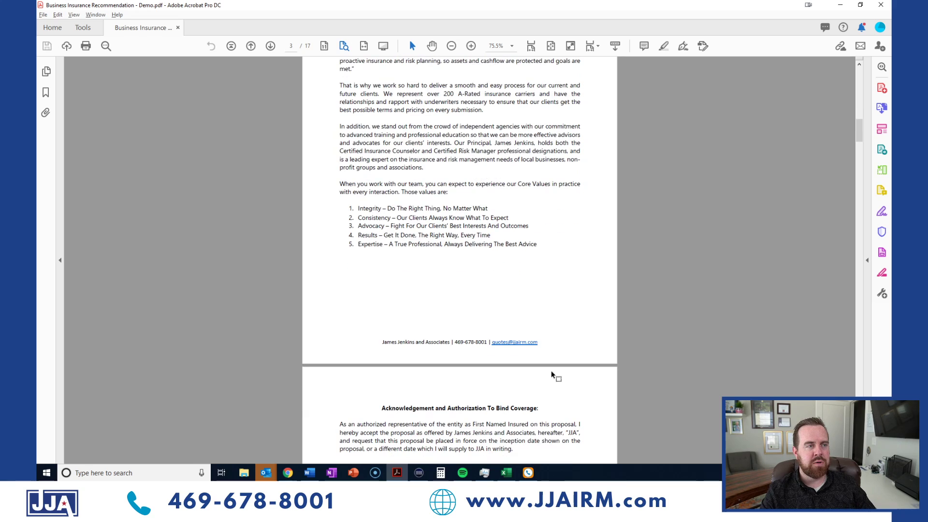
{"action": "scroll", "coordinate": [551, 371], "scroll_direction": "down", "scroll_amount": 10}
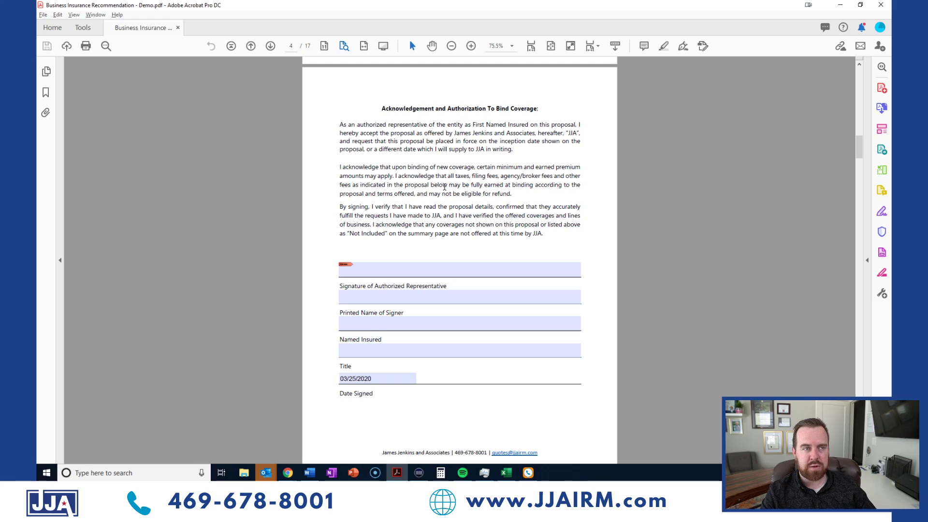
Scroll down to review the Broker Fee Acknowledgement on page 5.
{"action": "scroll", "coordinate": [455, 207], "scroll_direction": "down", "scroll_amount": 10}
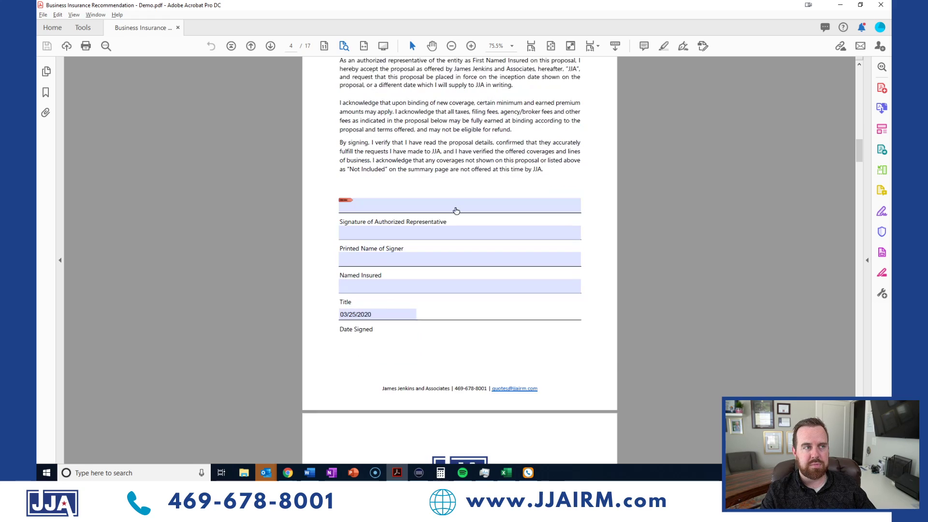
{"action": "scroll", "coordinate": [455, 208], "scroll_direction": "down", "scroll_amount": 1}
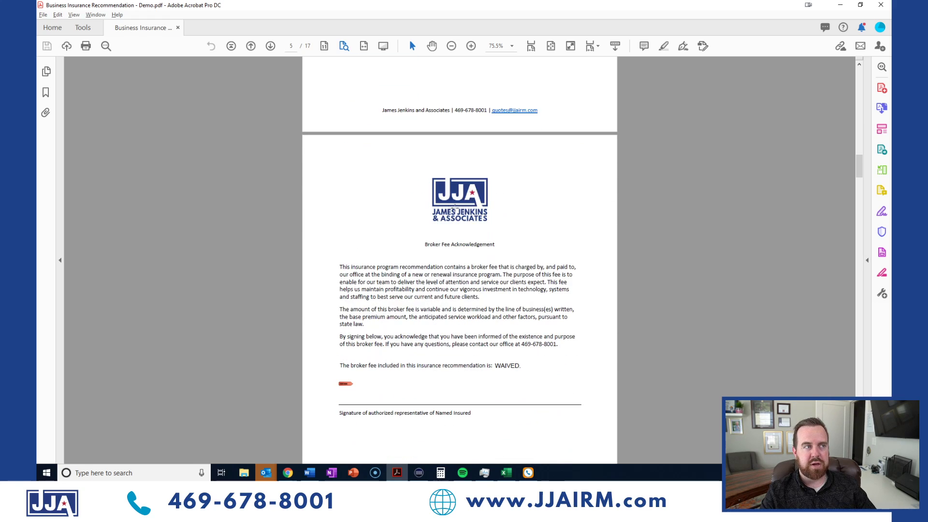
{"action": "scroll", "coordinate": [446, 222], "scroll_direction": "down", "scroll_amount": 1}
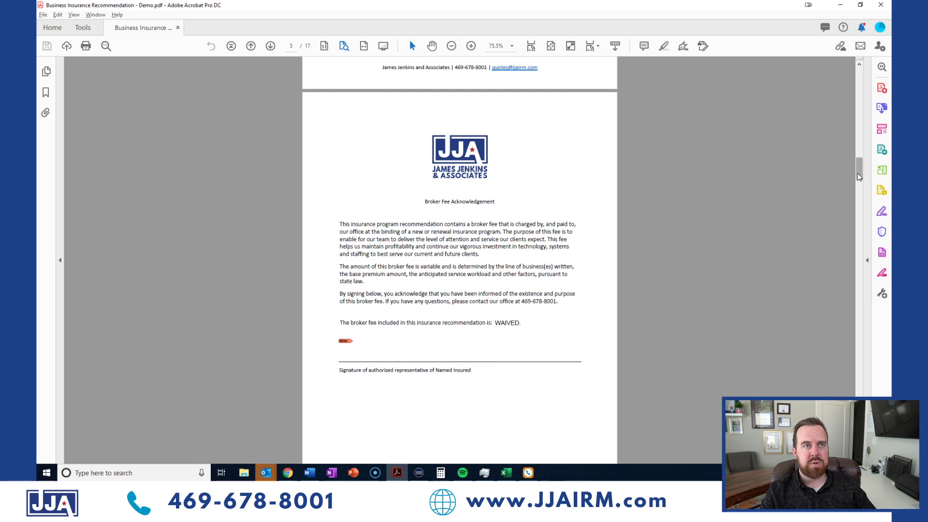
Return to page 2's Proposal Summary premium table totalling $15,970 with the broker fee waived.
{"action": "left_click_drag", "start_coordinate": [859, 176], "coordinate": [859, 86]}
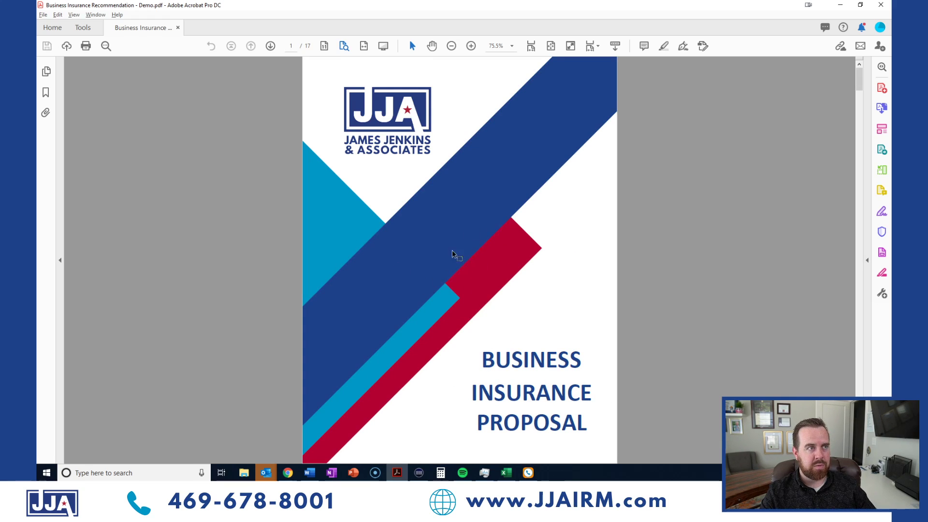
{"action": "scroll", "coordinate": [444, 295], "scroll_direction": "down", "scroll_amount": 3}
{"action": "scroll", "coordinate": [443, 308], "scroll_direction": "down", "scroll_amount": 2}
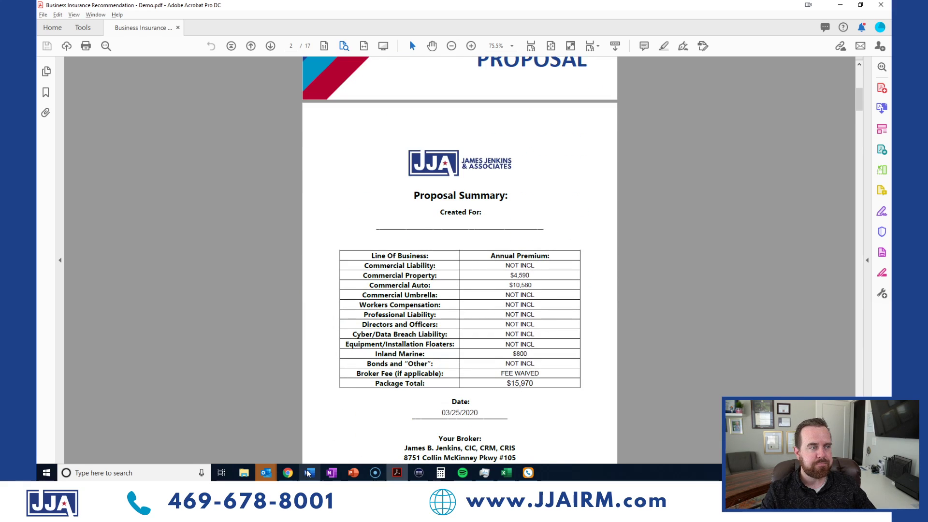
{"action": "left_click", "coordinate": [309, 410]}
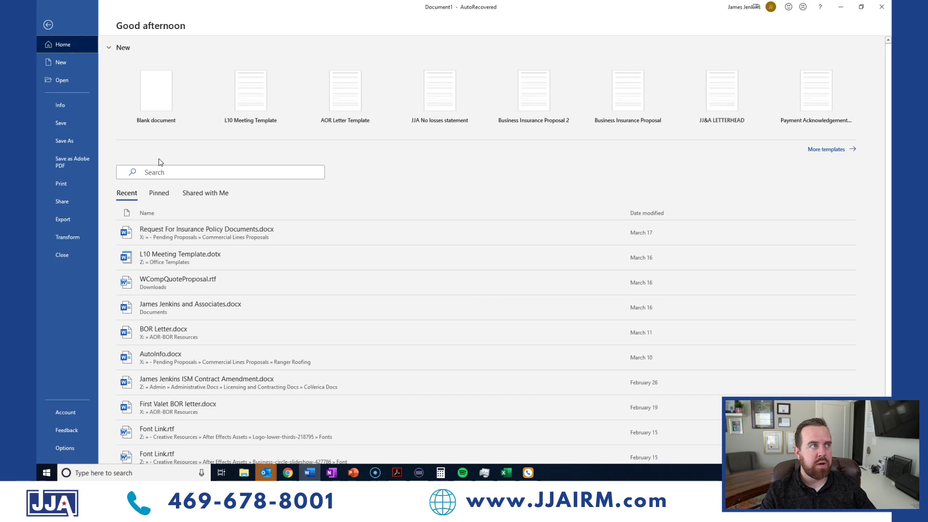
{"action": "left_click", "coordinate": [48, 25]}
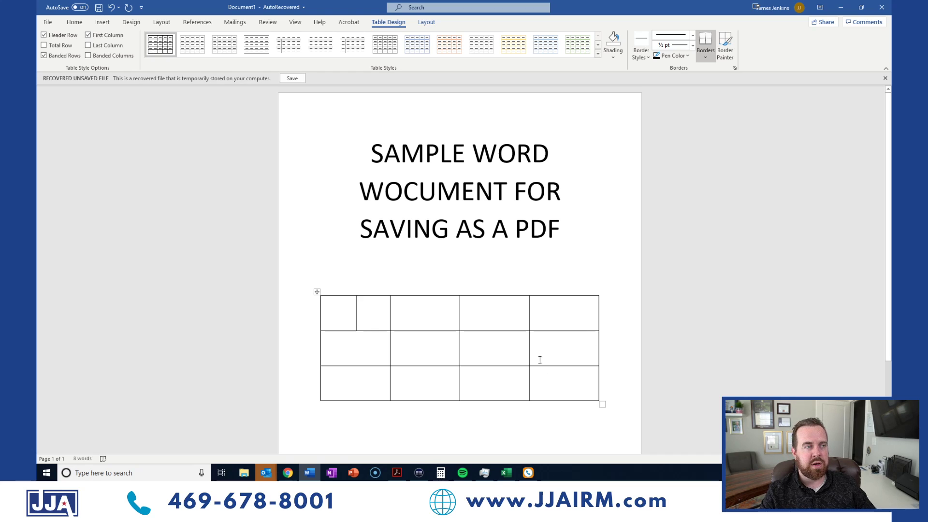
{"action": "left_click", "coordinate": [48, 22]}
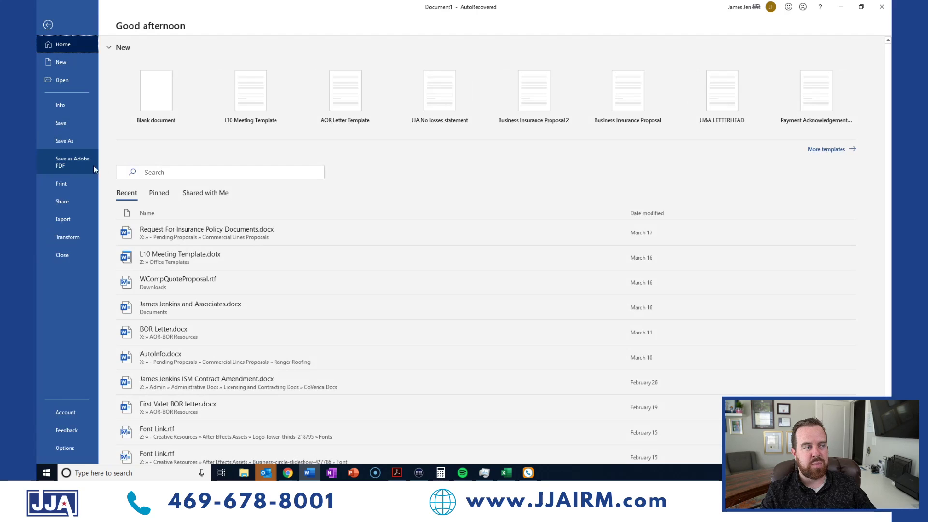
{"action": "left_click", "coordinate": [396, 471]}
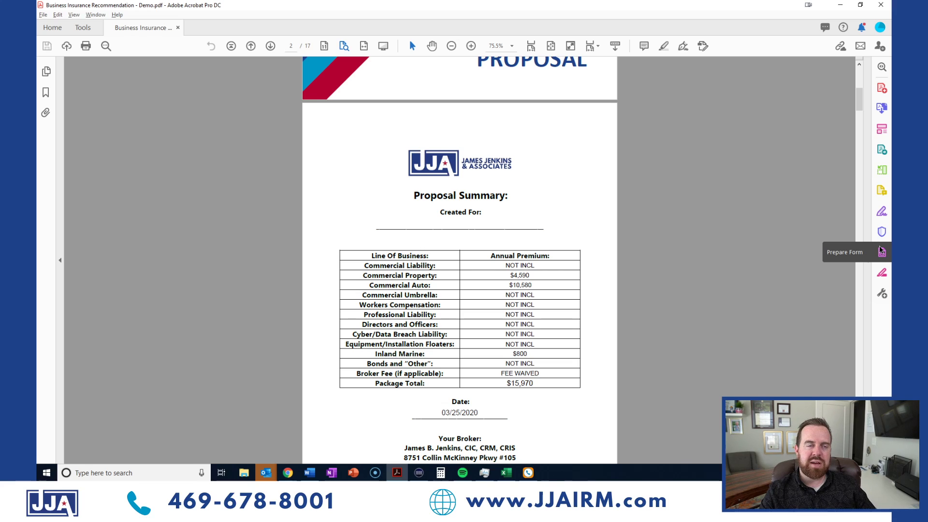
{"action": "left_click", "coordinate": [881, 251]}
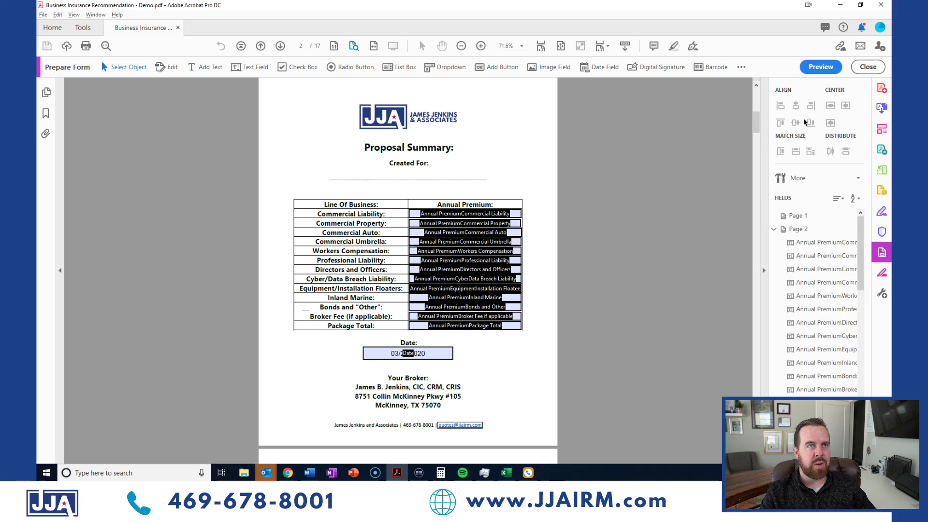
{"action": "left_click", "coordinate": [866, 67]}
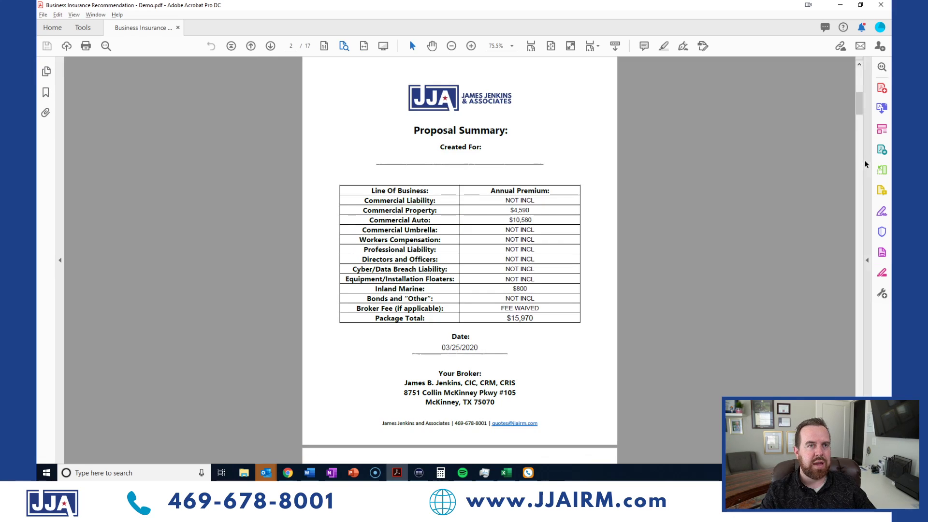
{"action": "left_click", "coordinate": [882, 213]}
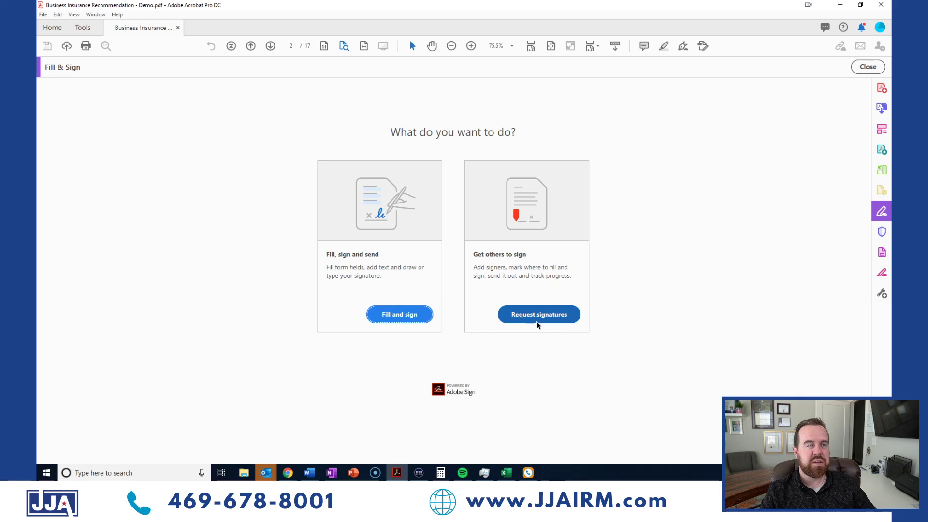
{"action": "left_click", "coordinate": [867, 67]}
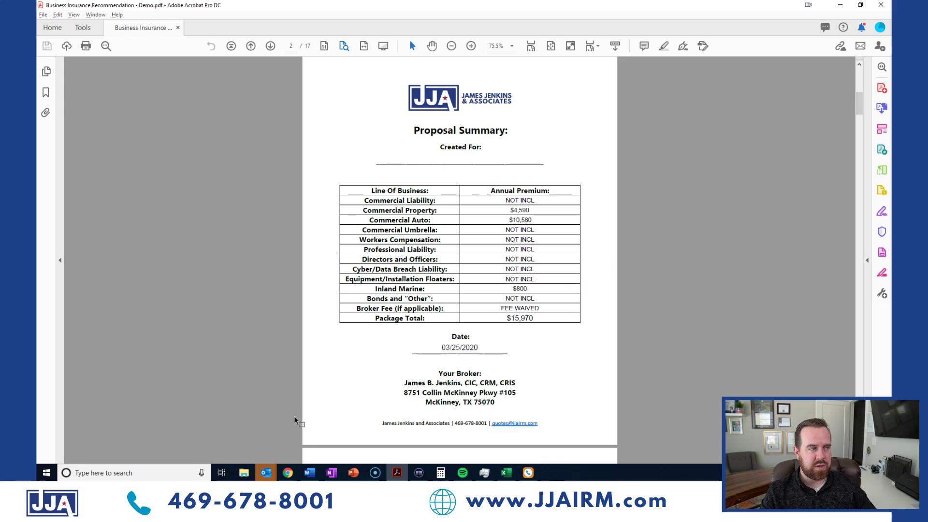
{"action": "mouse_move", "coordinate": [289, 475]}
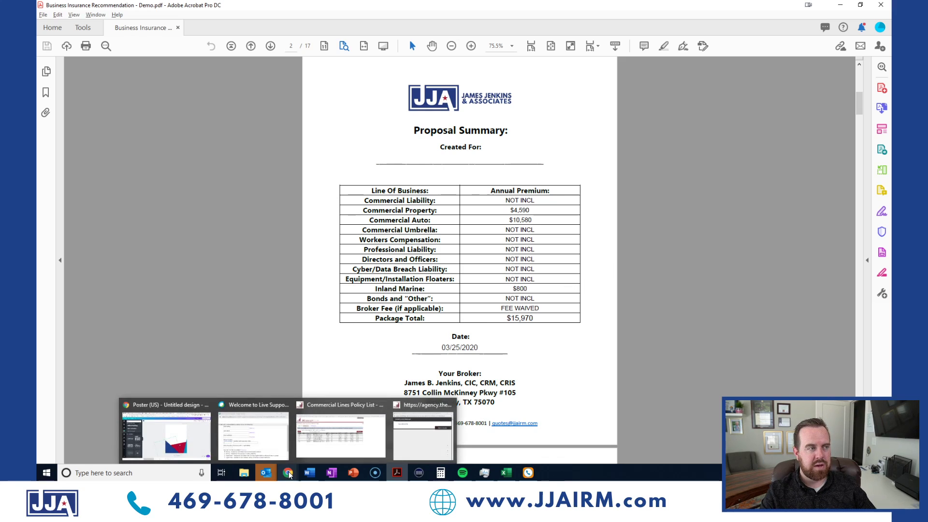
In the Canva poster, open the selected shape's colour palette, then reposition it and rotate it to about -6°.
{"action": "left_click", "coordinate": [196, 449]}
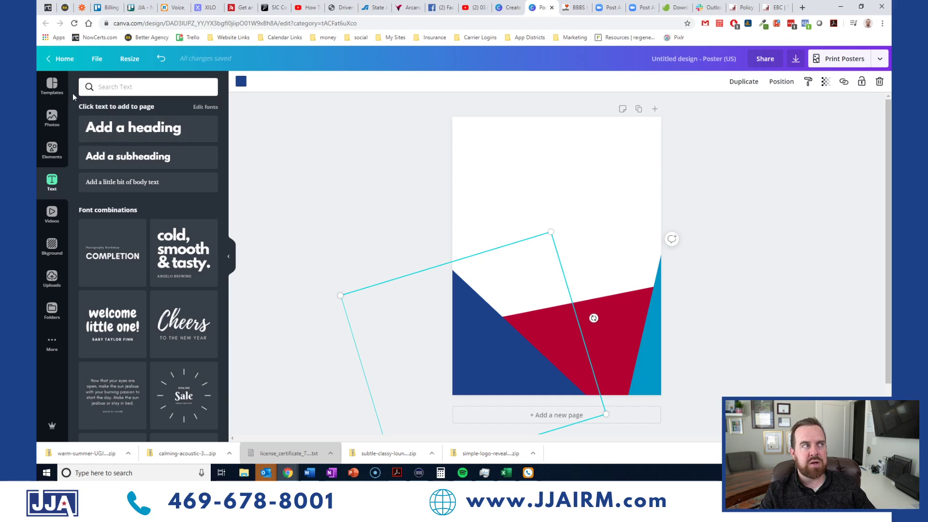
{"action": "left_click", "coordinate": [241, 81]}
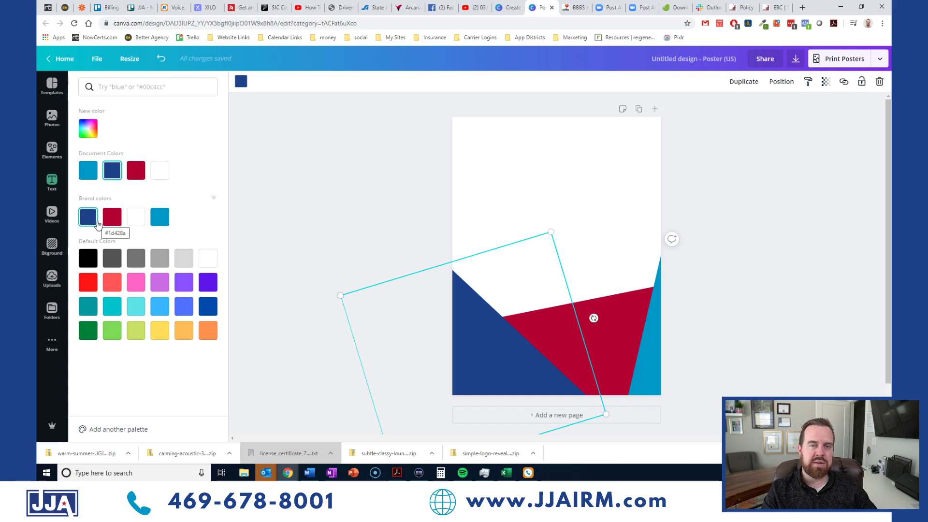
{"action": "left_click_drag", "start_coordinate": [493, 351], "coordinate": [530, 348]}
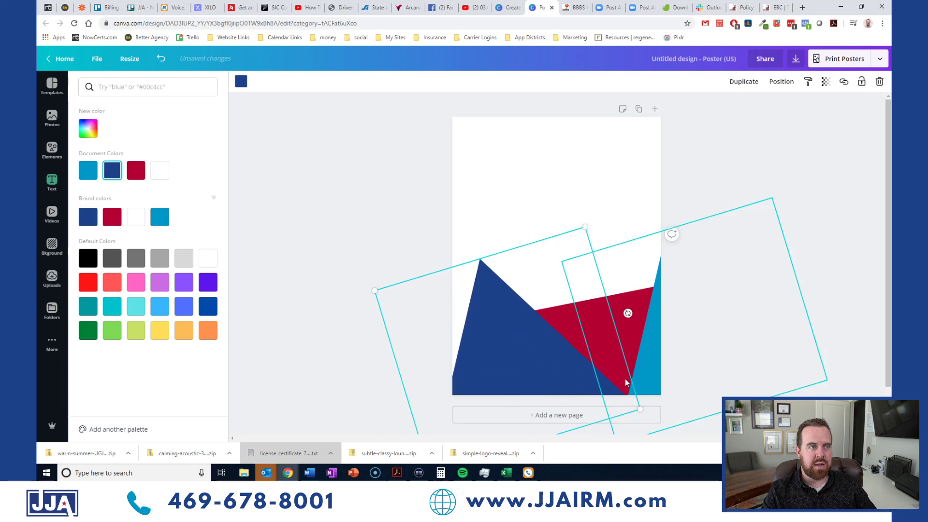
{"action": "mouse_move", "coordinate": [628, 312]}
{"action": "left_mouse_down"}
{"action": "mouse_move", "coordinate": [630, 381]}
{"action": "mouse_move", "coordinate": [615, 328]}
{"action": "mouse_move", "coordinate": [621, 317]}
{"action": "left_mouse_up"}
{"action": "left_click_drag", "start_coordinate": [520, 337], "coordinate": [514, 333]}
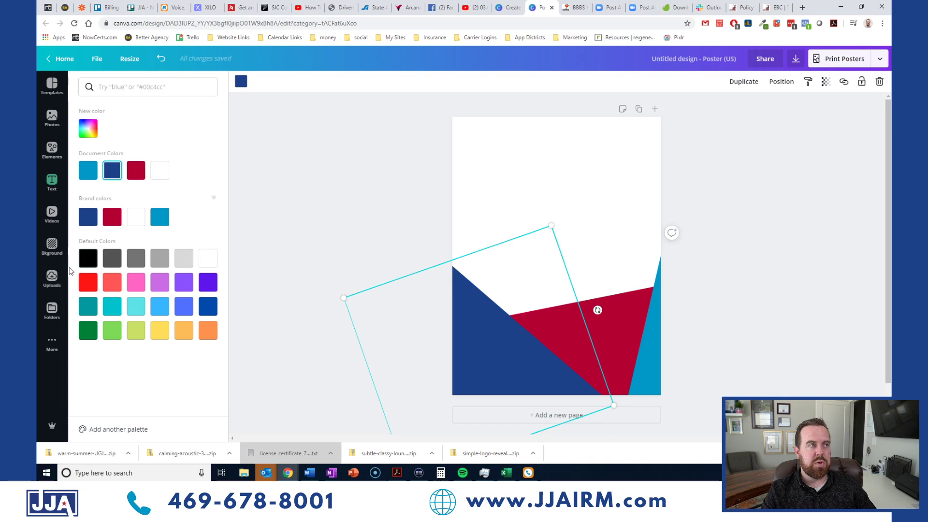
Browse the uploaded logos and images, then the available poster templates.
{"action": "left_click", "coordinate": [51, 278]}
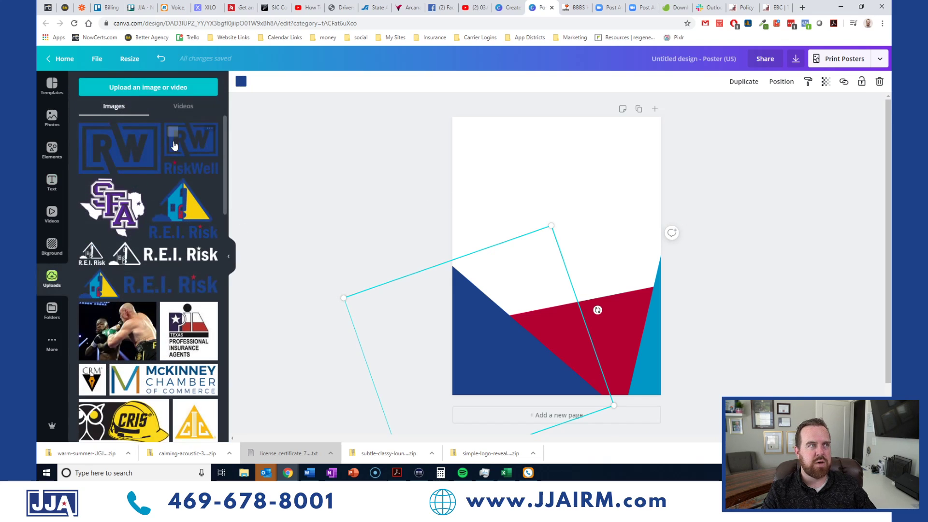
{"action": "scroll", "coordinate": [152, 324], "scroll_direction": "down", "scroll_amount": 2}
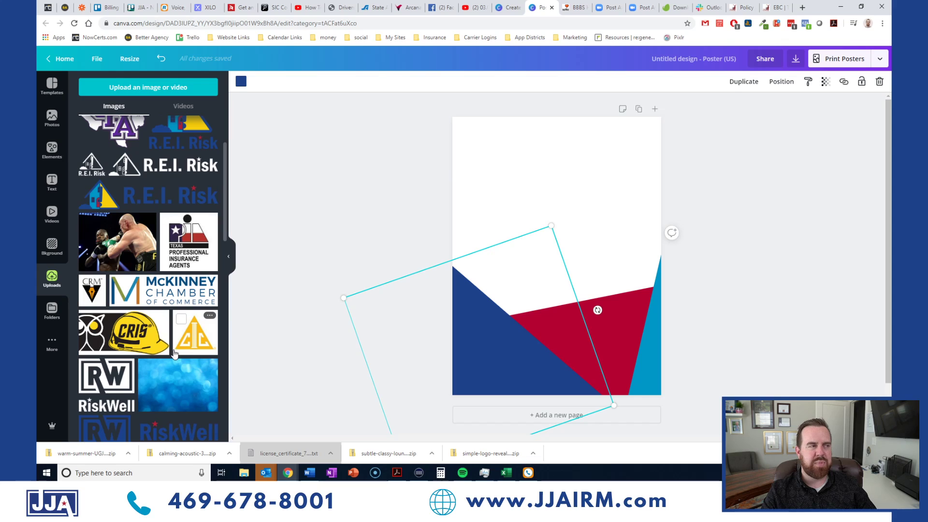
{"action": "scroll", "coordinate": [149, 329], "scroll_direction": "up", "scroll_amount": 2}
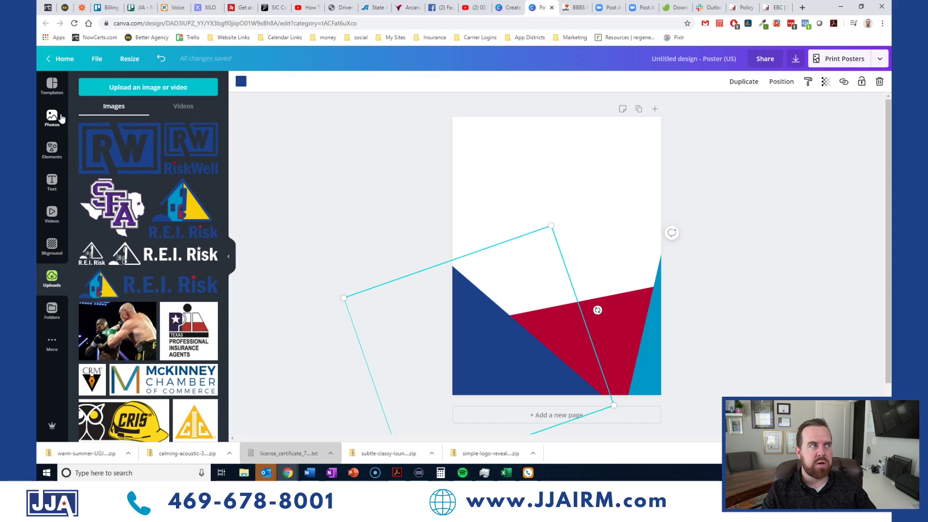
{"action": "left_click", "coordinate": [53, 95]}
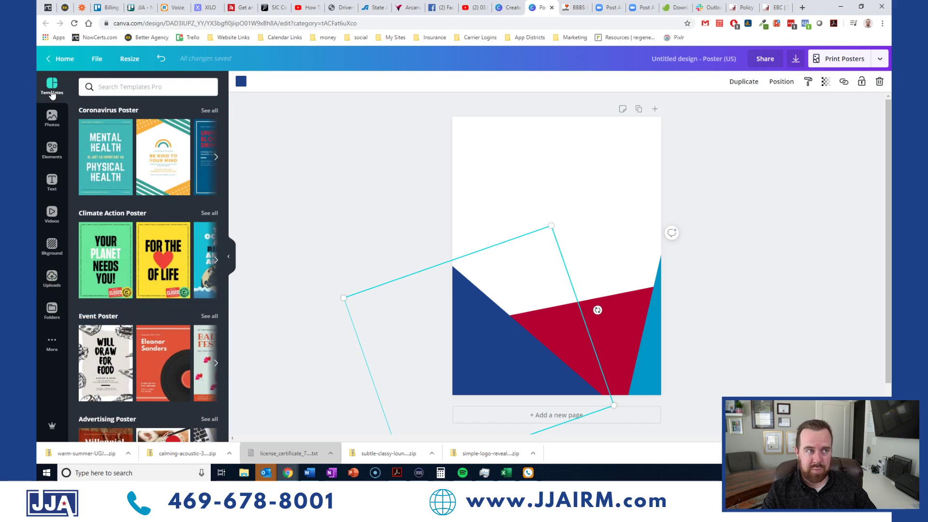